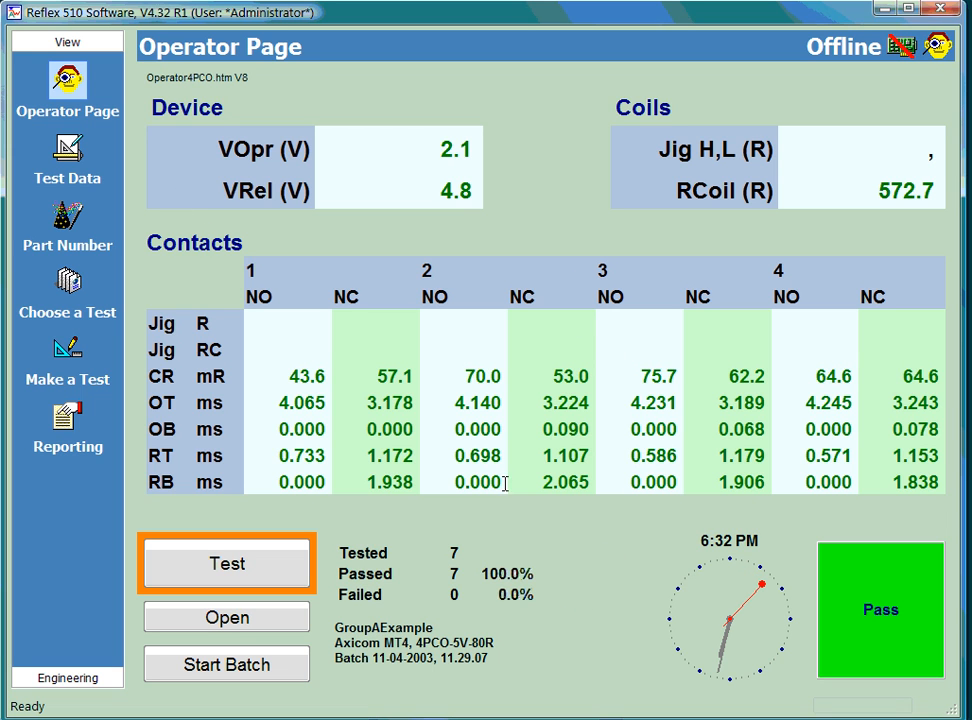
Step: Run the complete test sequence four times with the GroupAExample test
left_click(276, 577)
left_click(276, 577)
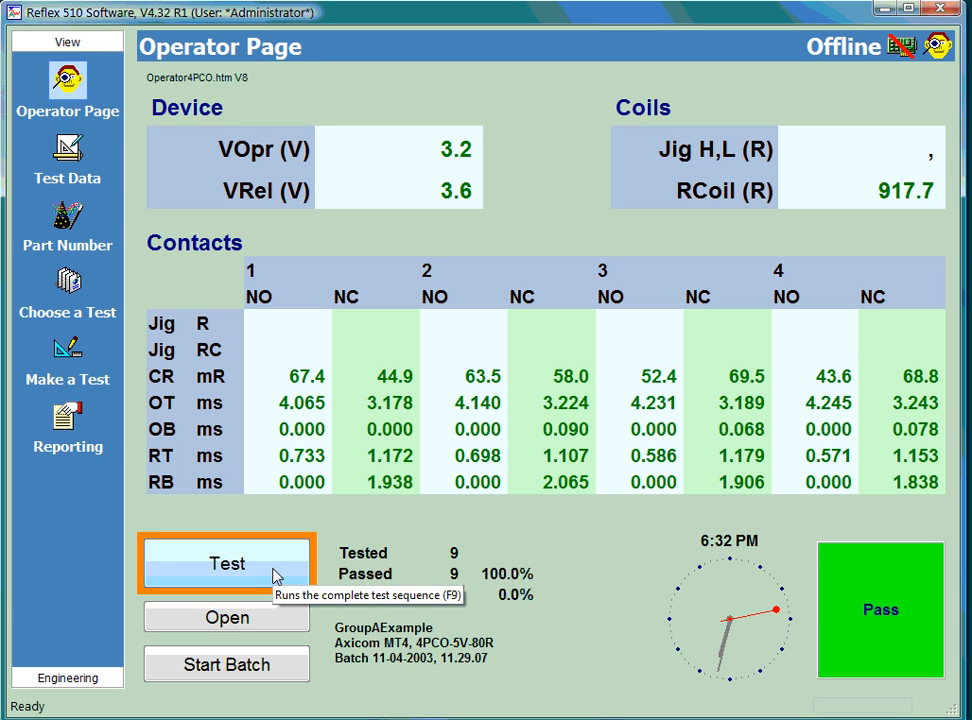
left_click(276, 577)
left_click(264, 573)
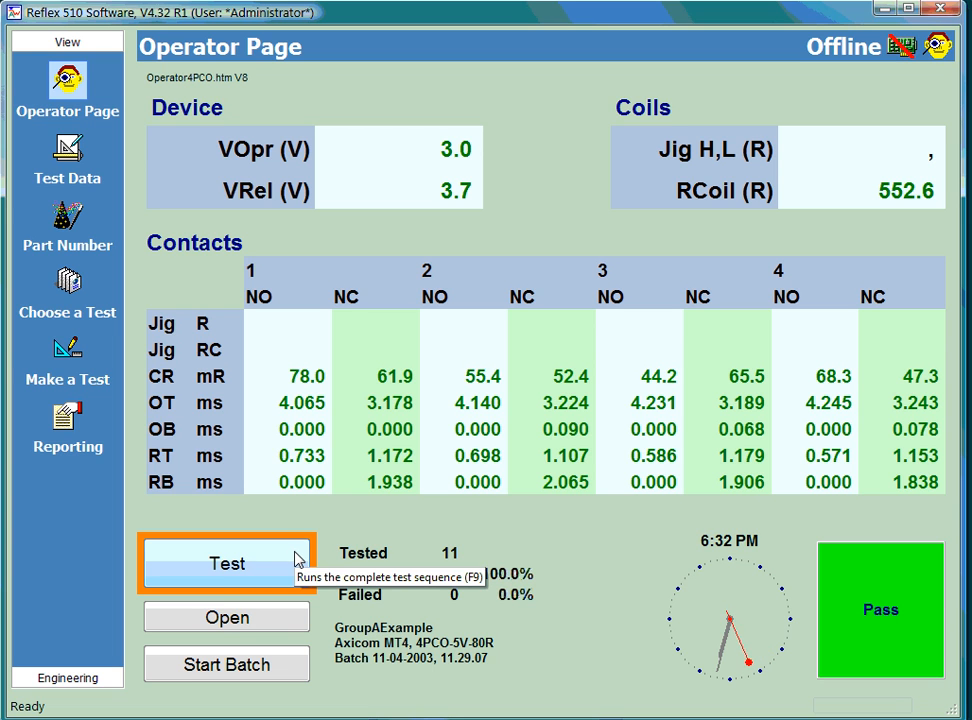
Step: Record a new batch of seven complete test runs with the GroupAExample test and stop the batch
left_click(248, 668)
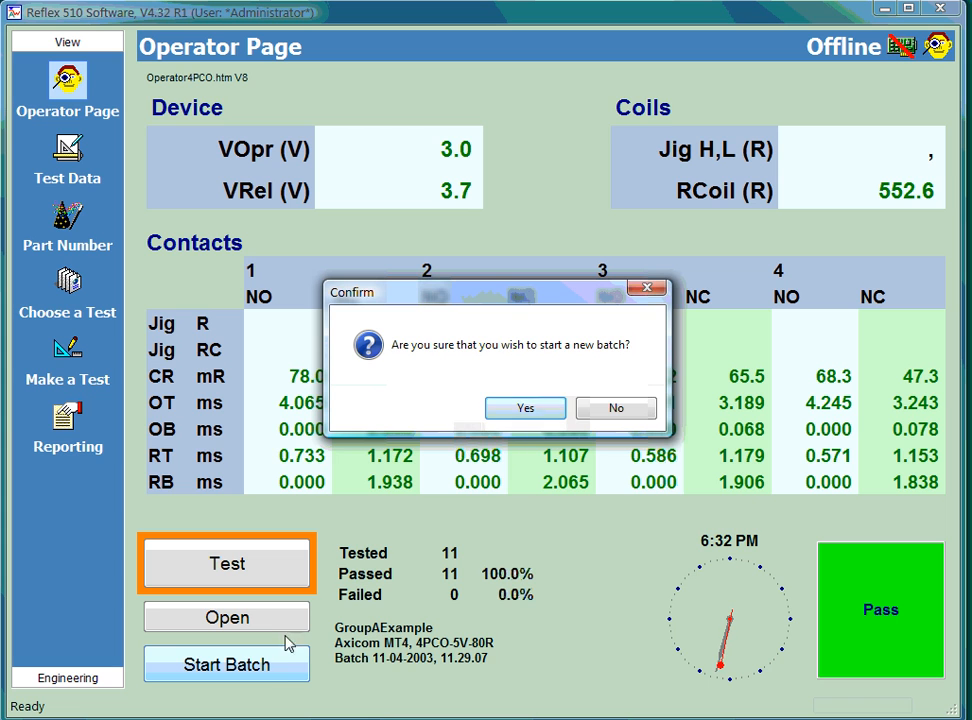
left_click(523, 410)
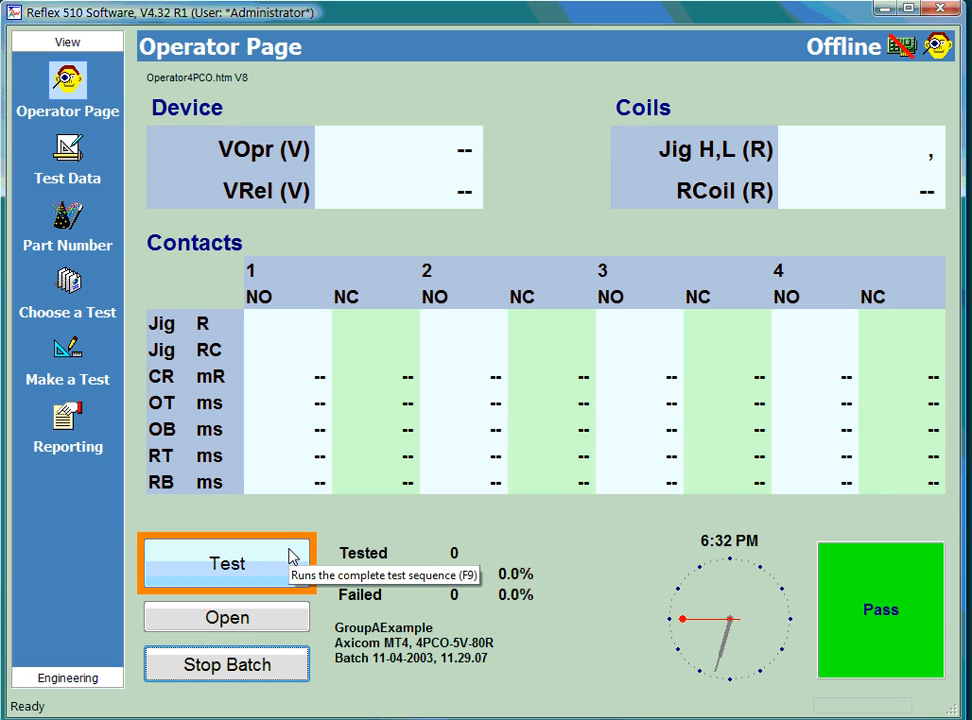
left_click(290, 565)
left_click(290, 565)
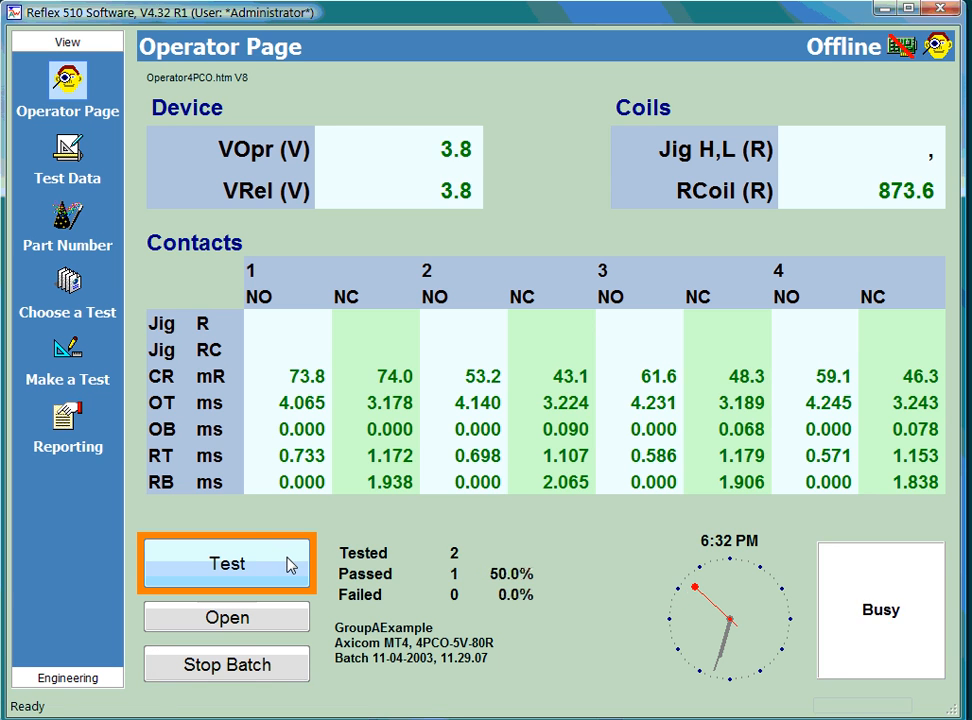
left_click(290, 565)
left_click(290, 565)
left_click(290, 565)
left_click(290, 565)
left_click(290, 565)
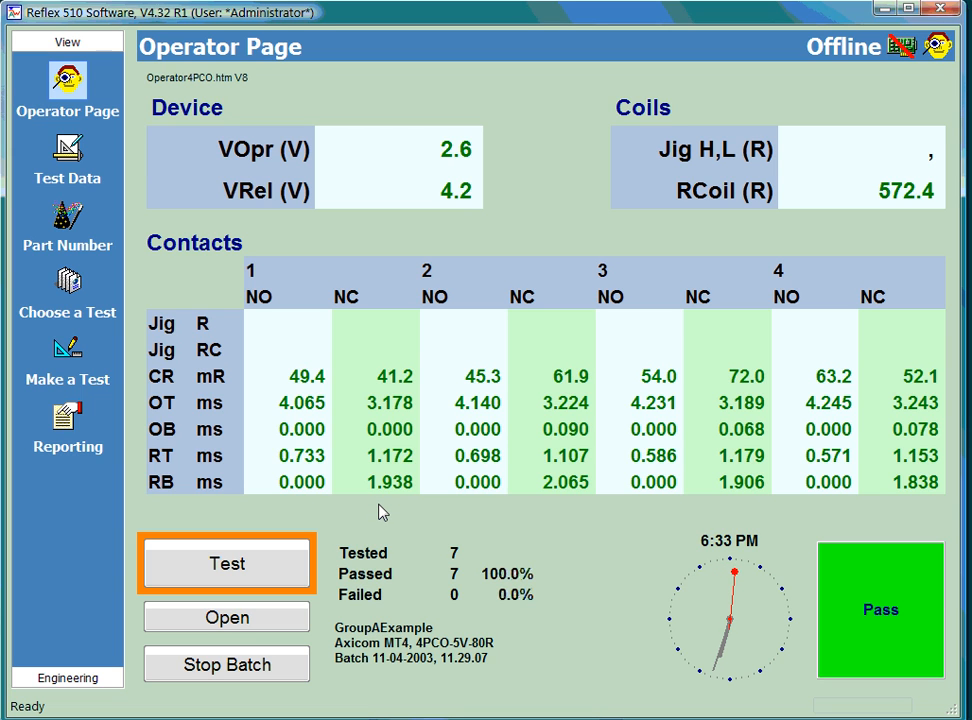
left_click(251, 677)
left_click(531, 414)
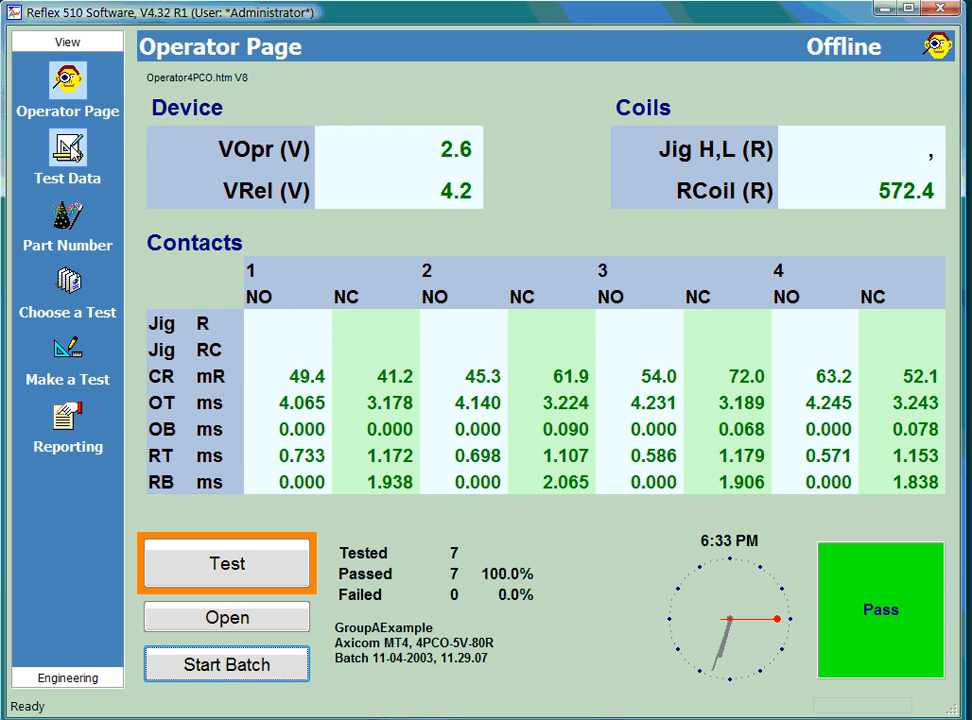
Step: Examine the detailed test data for the timing and Pickup Hold Dropout steps, including the just operated and just released voltages
left_click(67, 148)
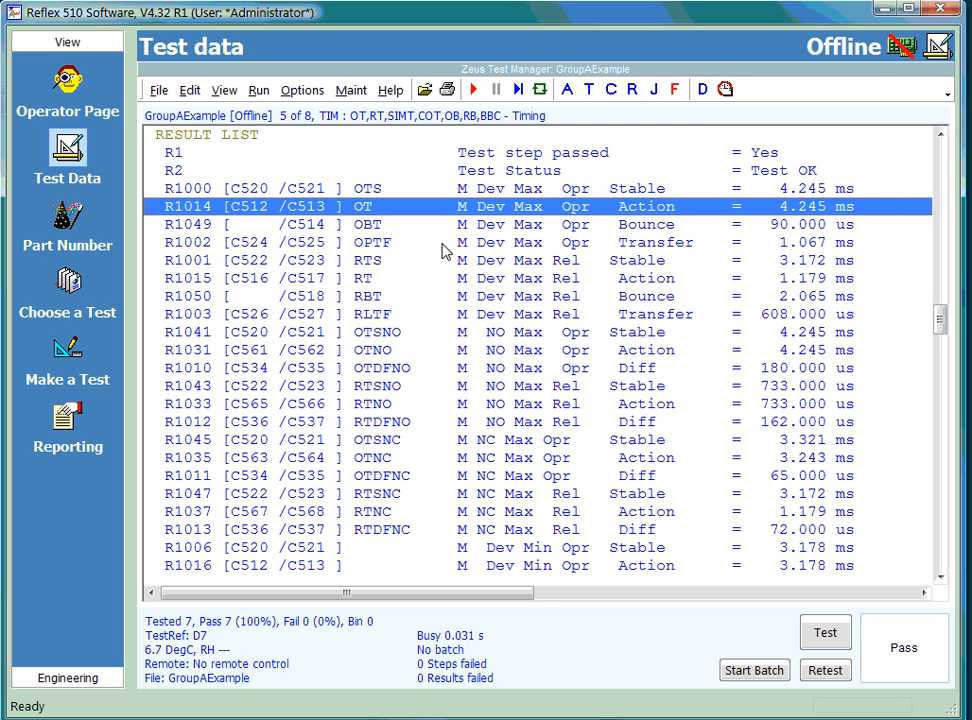
key("Up")
key("Up")
key("Up")
key("Up")
key("Up")
key("Up")
key("Up")
key("Up")
key("Up")
key("Up")
key("Up")
key("Up")
key("Up")
key("Up")
key("Up")
key("Up")
key("Up")
key("Up")
key("Up")
key("Up")
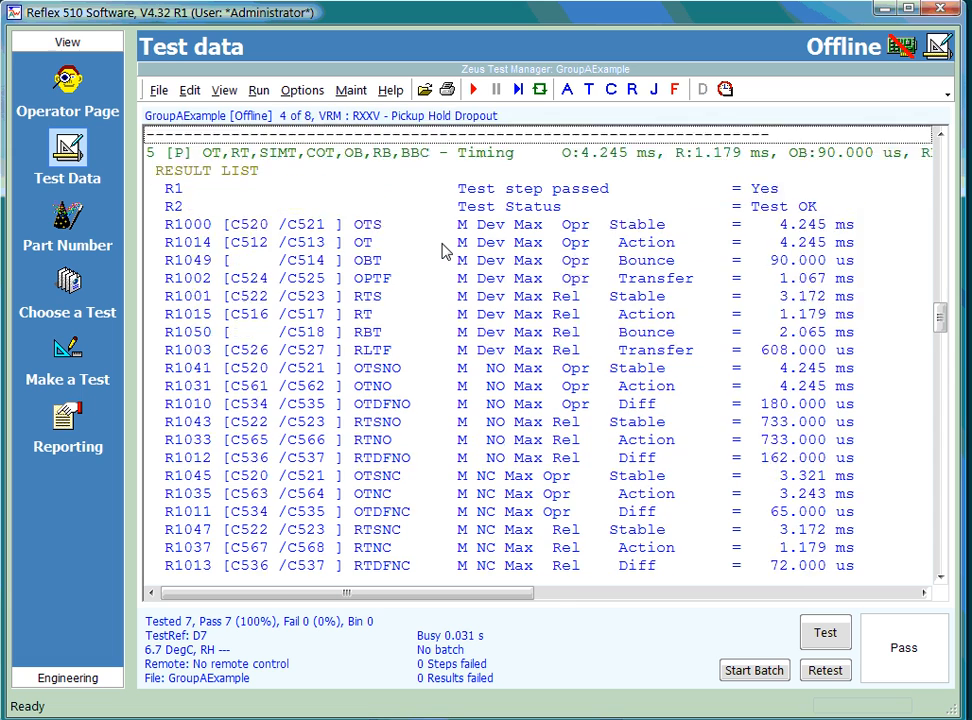
key("Down")
key("Down")
key("Down")
key("Down")
key("Down")
key("Down")
key("Down")
key("Down")
key("Down")
key("Down")
key("Down")
key("Down")
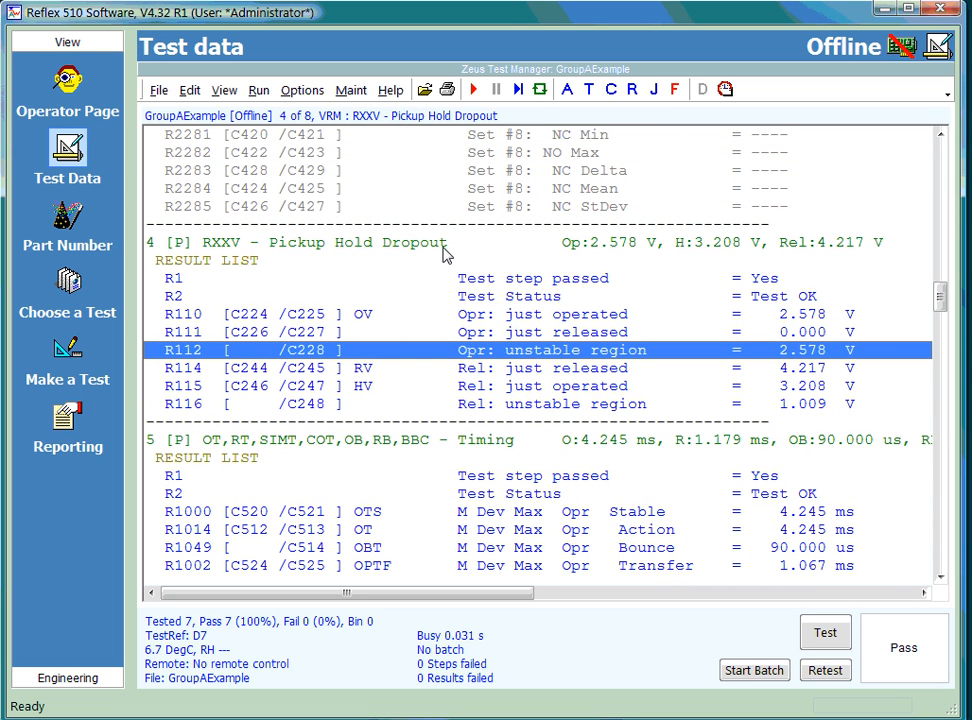
left_click(463, 318)
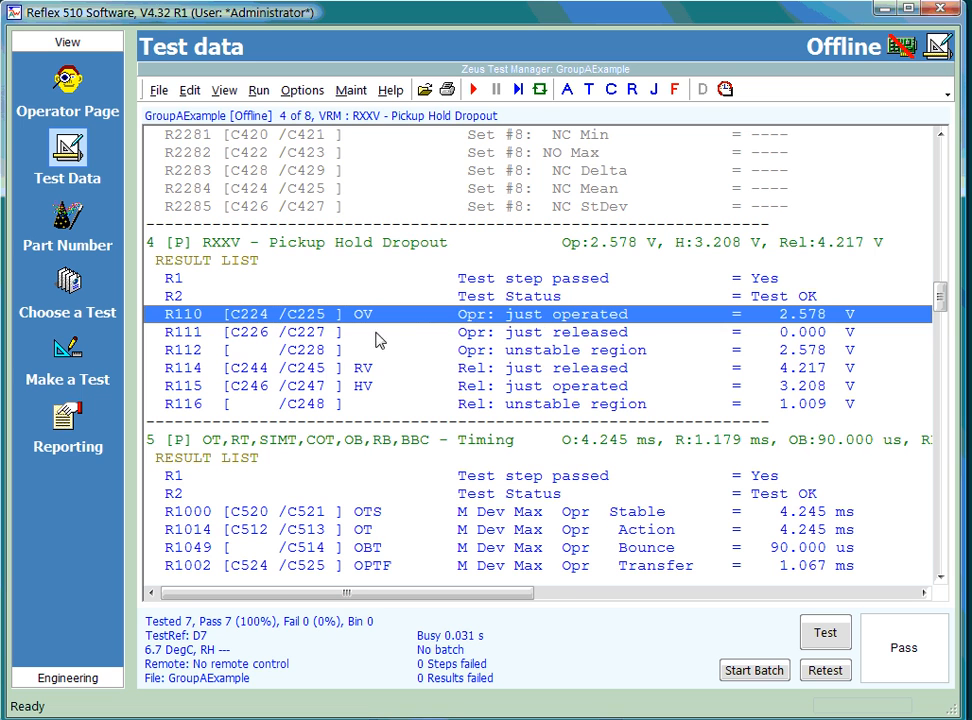
left_click(419, 371)
left_click(443, 314)
Step: Export the last completed batch's data to Excel with all devices included
left_click(67, 425)
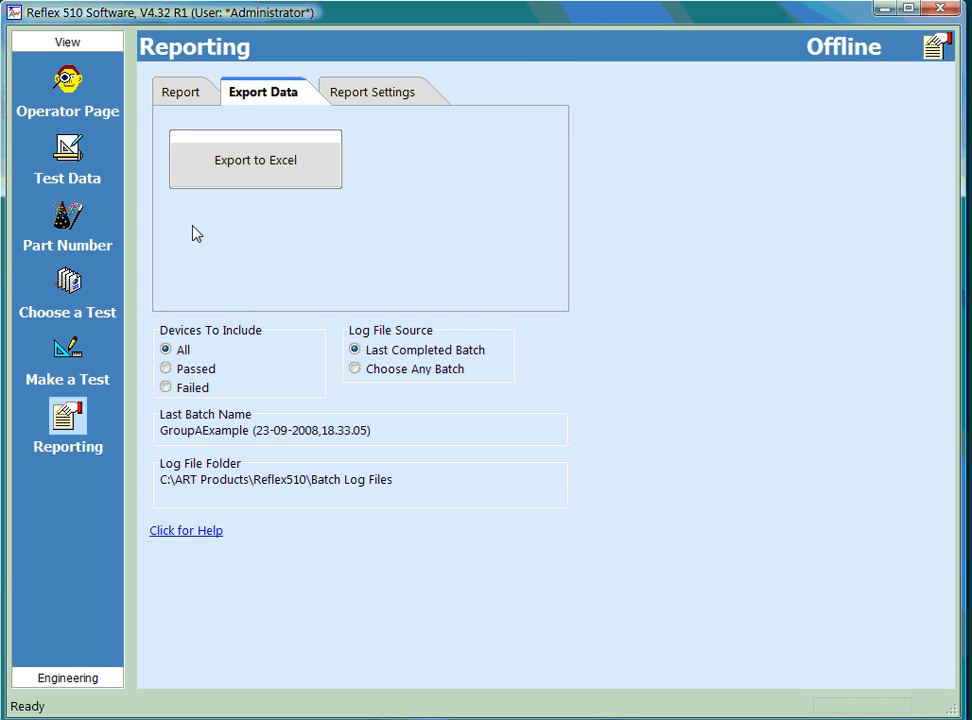
left_click(191, 96)
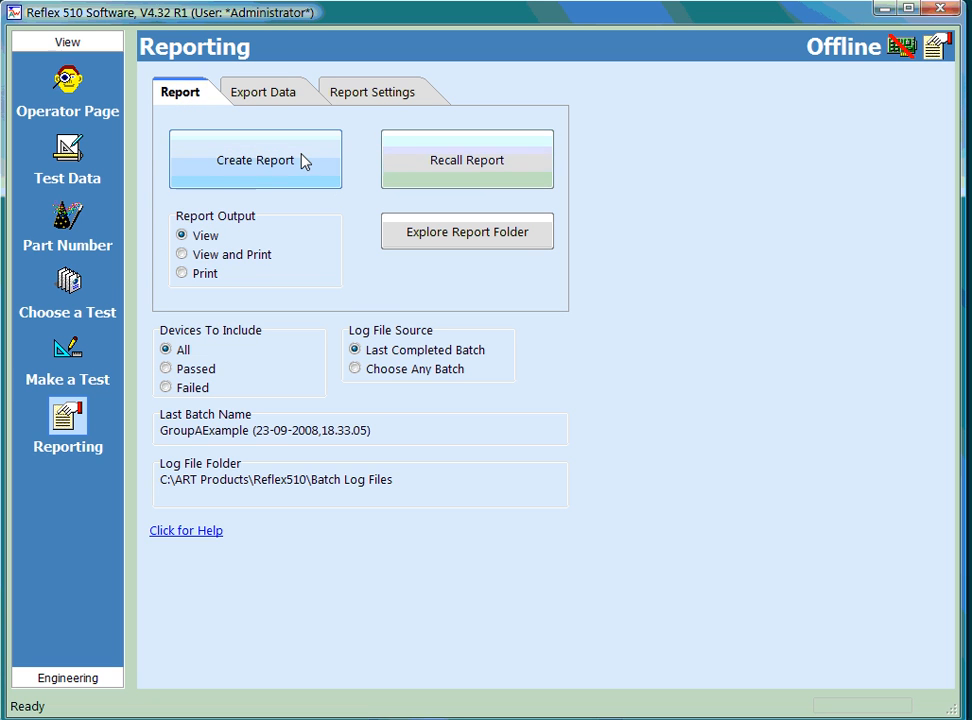
left_click(278, 97)
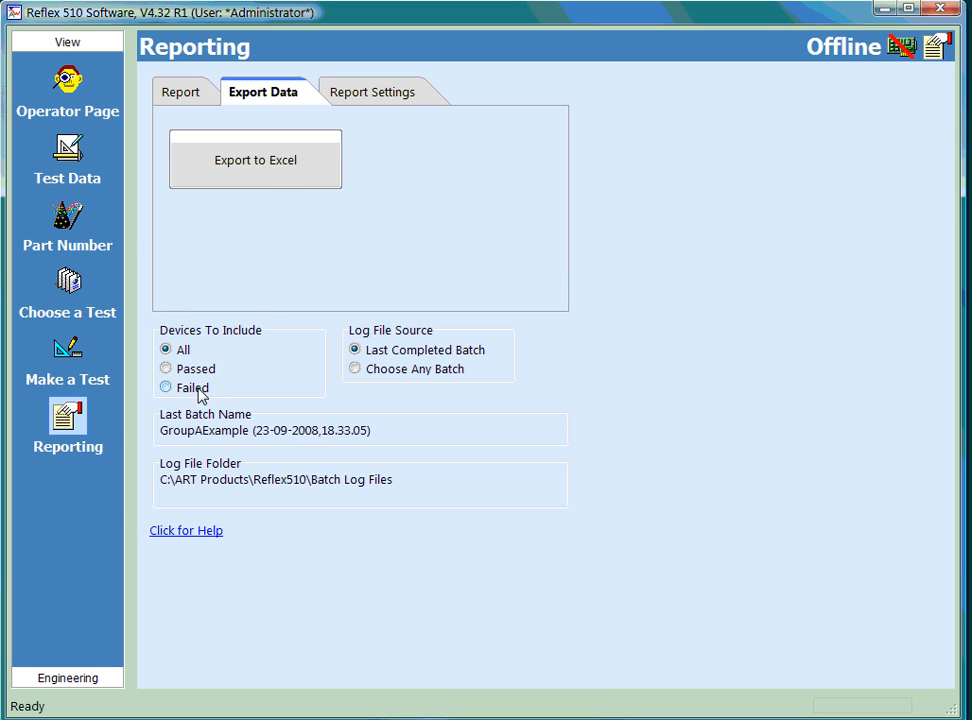
left_click(263, 162)
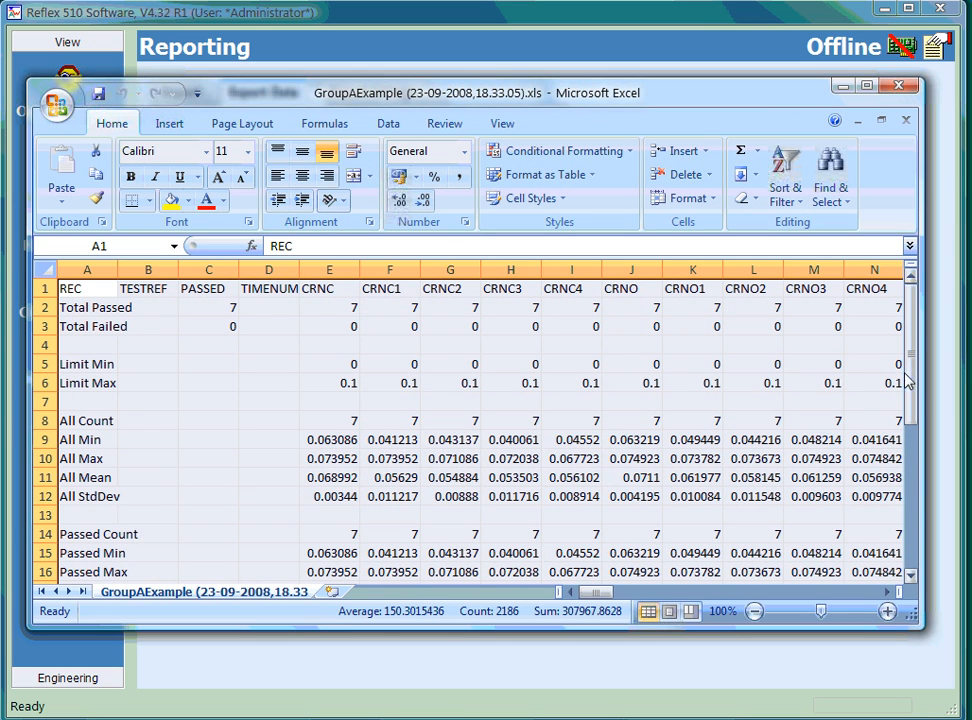
Step: Examine the individual results of devices D1 to D7 in rows 26 to 32 of the exported workbook
left_click_drag(912, 374, 911, 472)
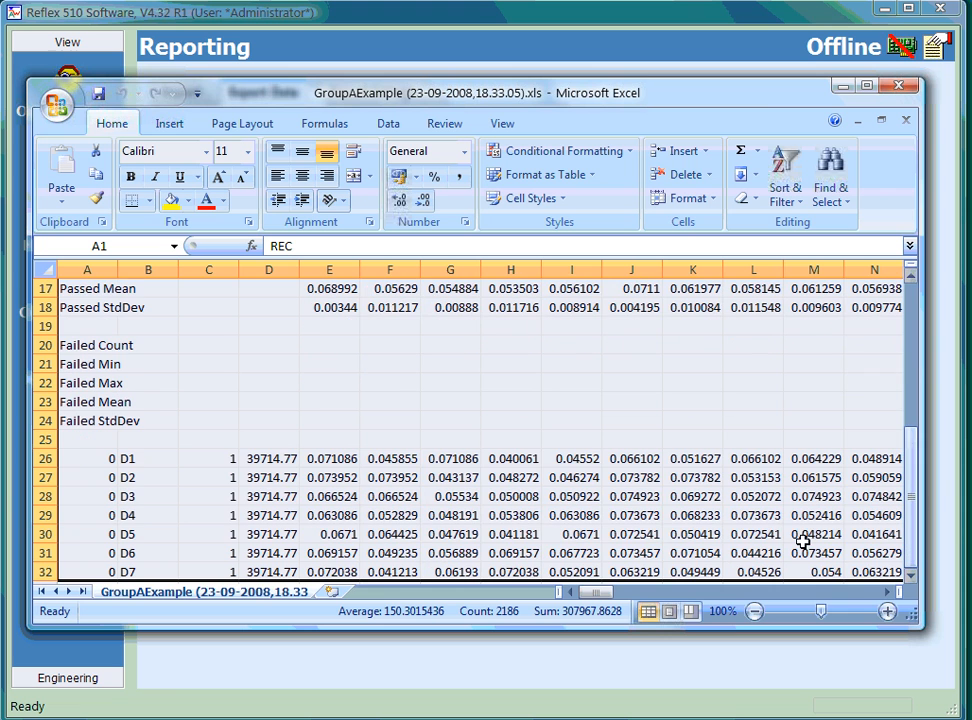
left_click(157, 459)
left_click(156, 477)
left_click(156, 496)
left_click(159, 515)
left_click(156, 533)
left_click(156, 552)
left_click(156, 572)
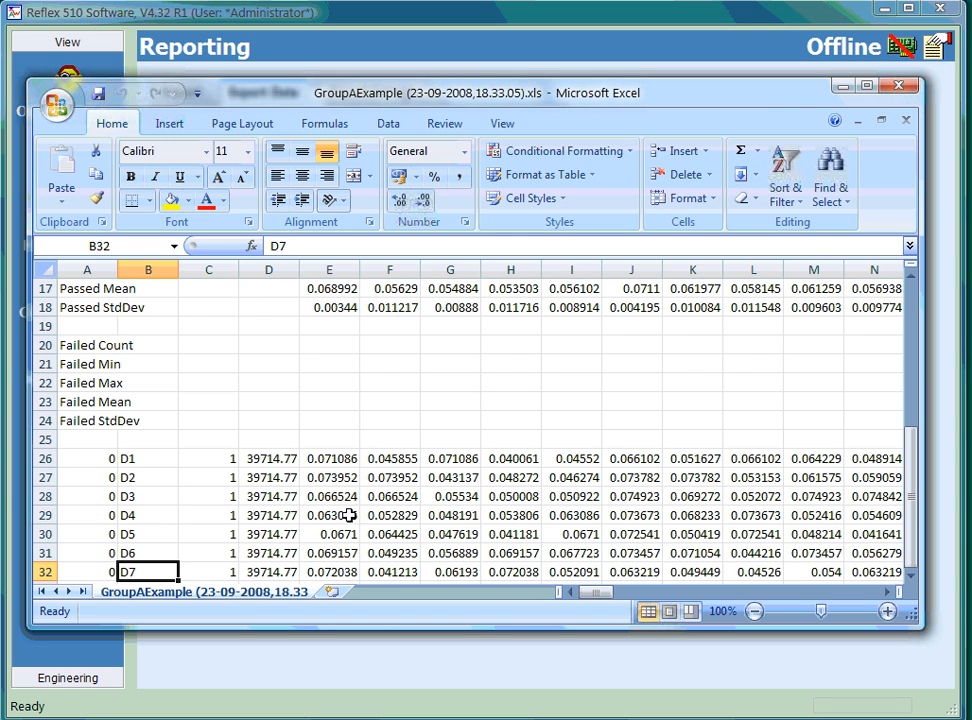
left_click(451, 517)
left_click(570, 516)
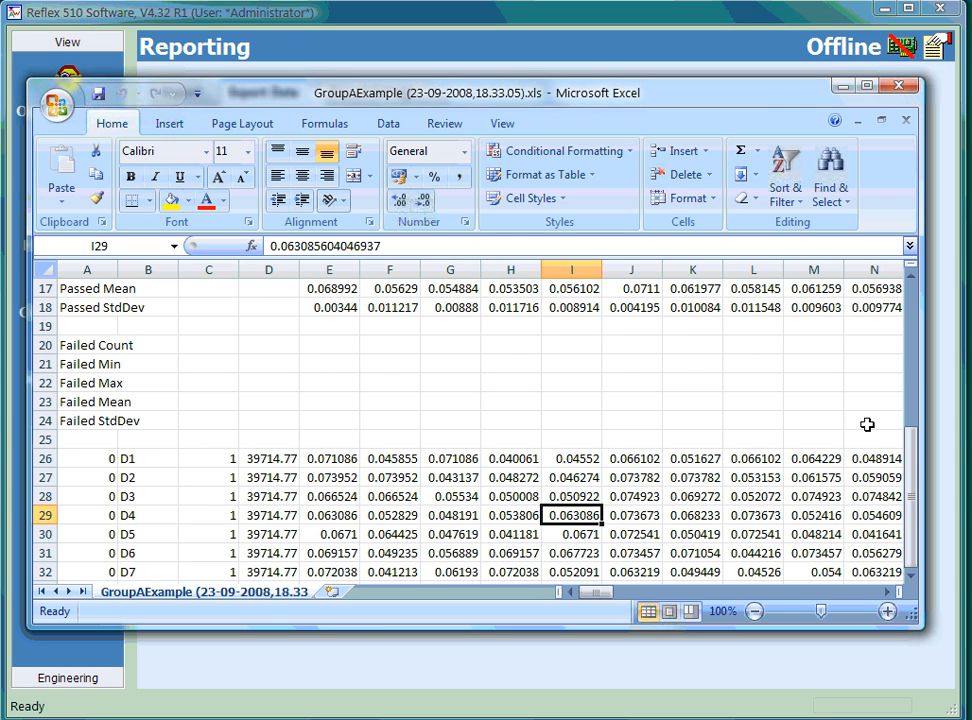
left_click_drag(912, 450, 912, 386)
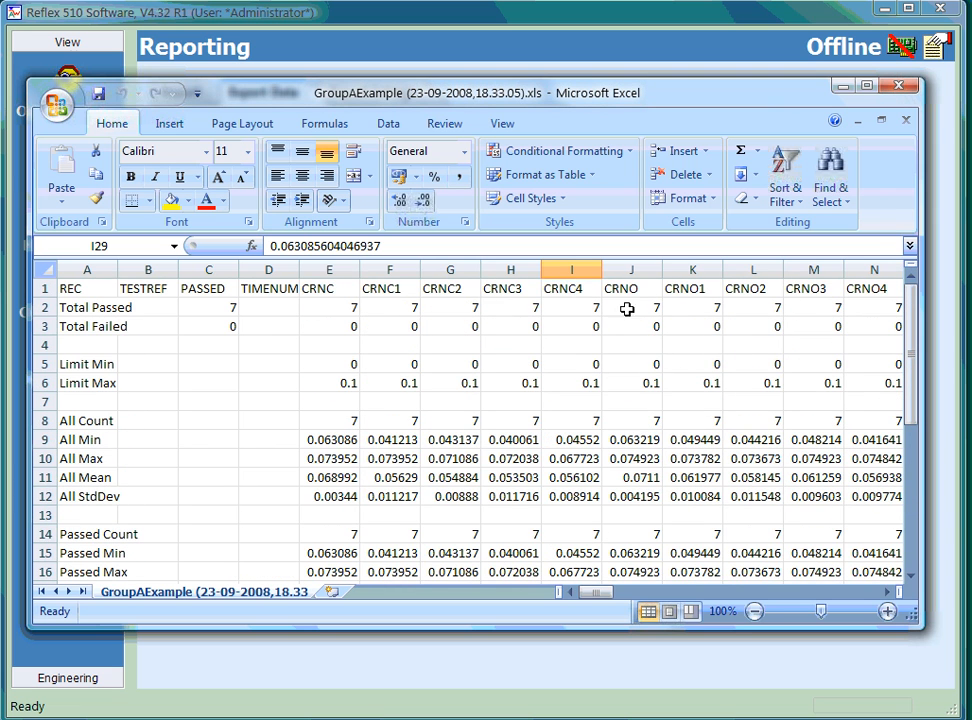
Step: Insert a line chart of the CRNO results for devices D1 to D7, using cells J26:J32
left_click(646, 289)
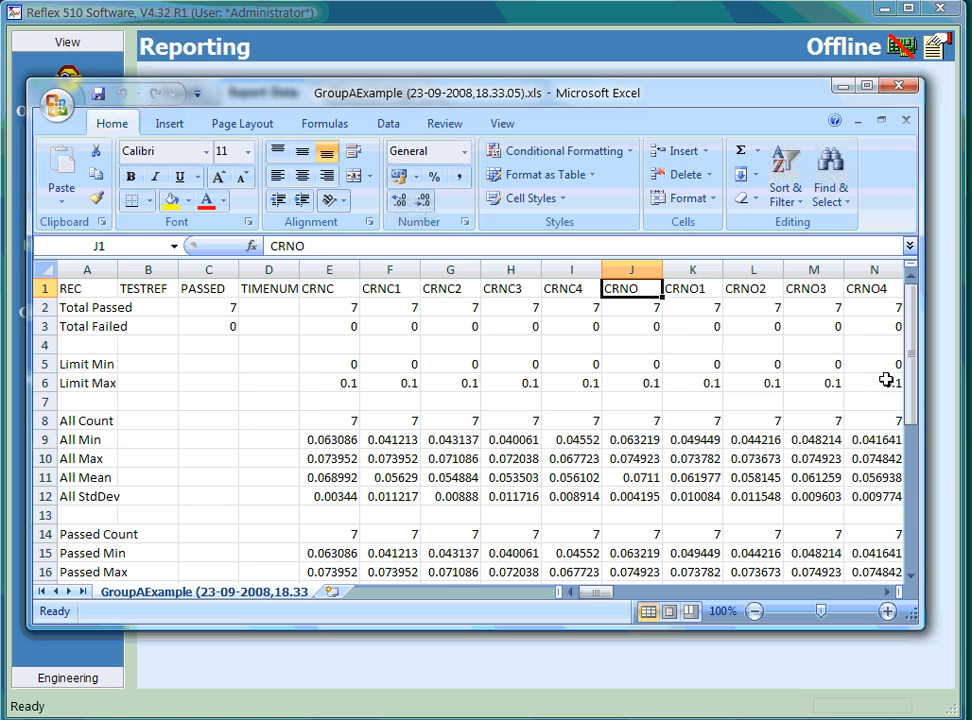
left_click_drag(912, 330, 925, 540)
left_click_drag(632, 458, 638, 516)
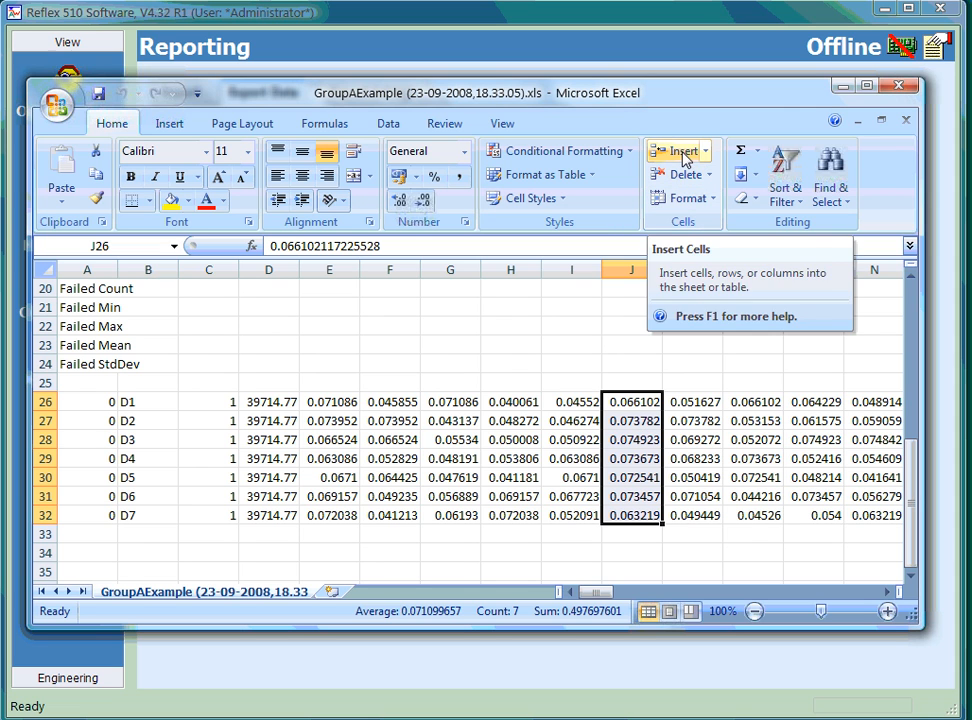
left_click(169, 125)
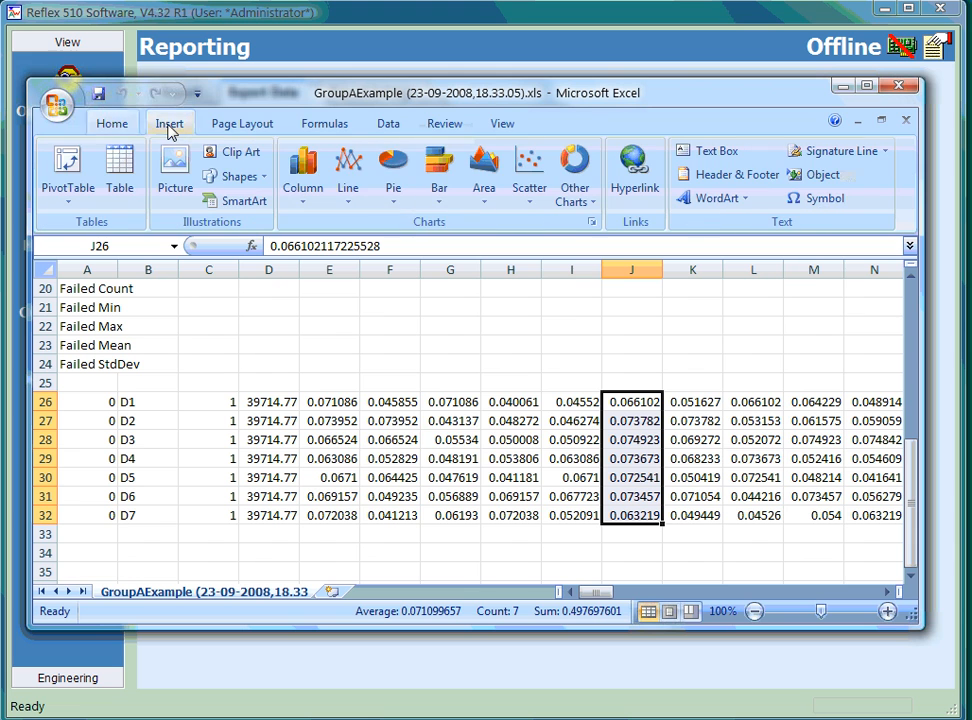
left_click(348, 180)
left_click(360, 262)
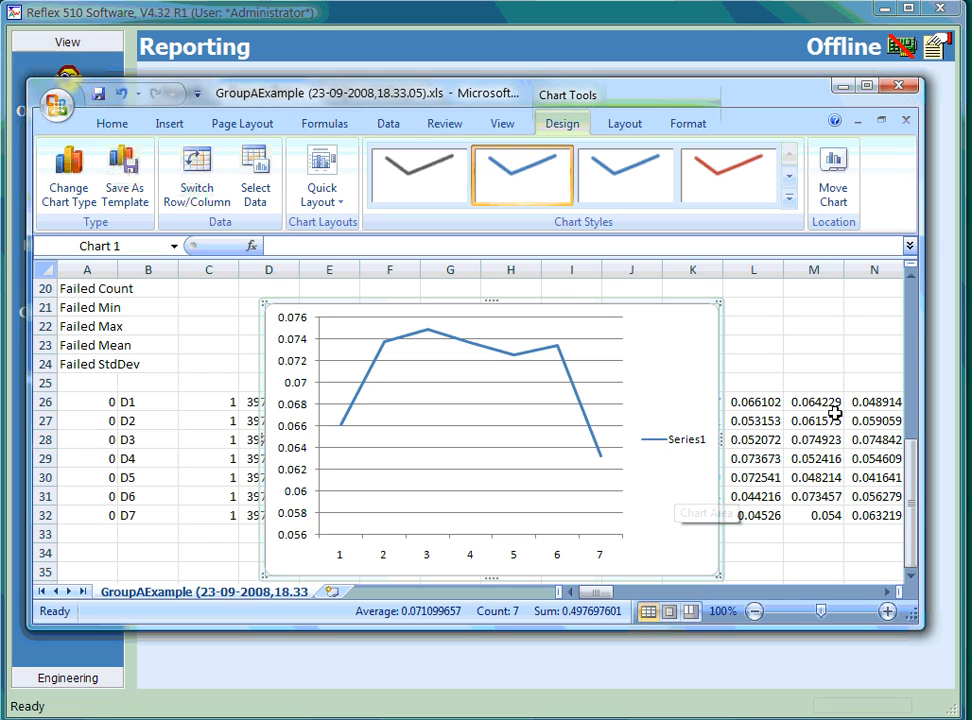
Step: Review the summary statistics above the chart and close the workbook without saving the changes
left_click_drag(913, 470, 918, 287)
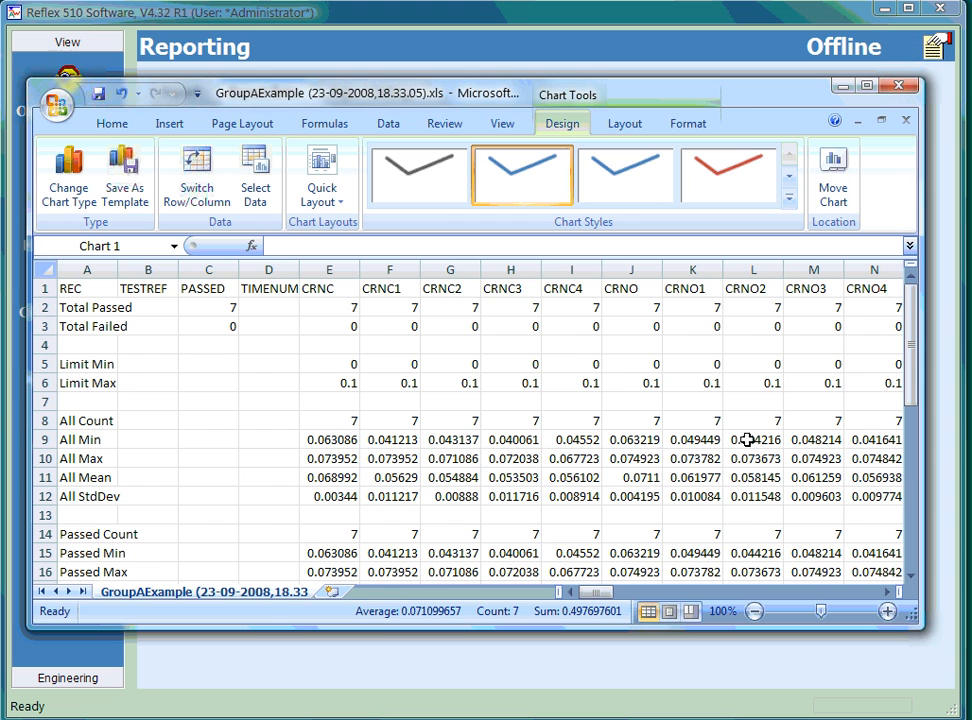
left_click_drag(912, 394, 911, 408)
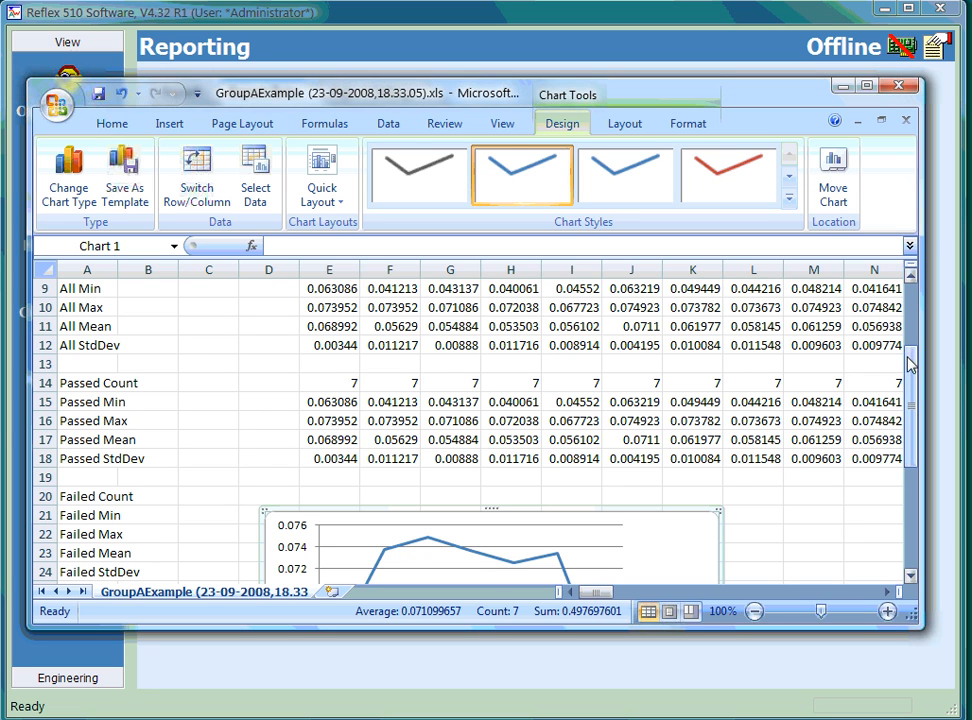
left_click(903, 90)
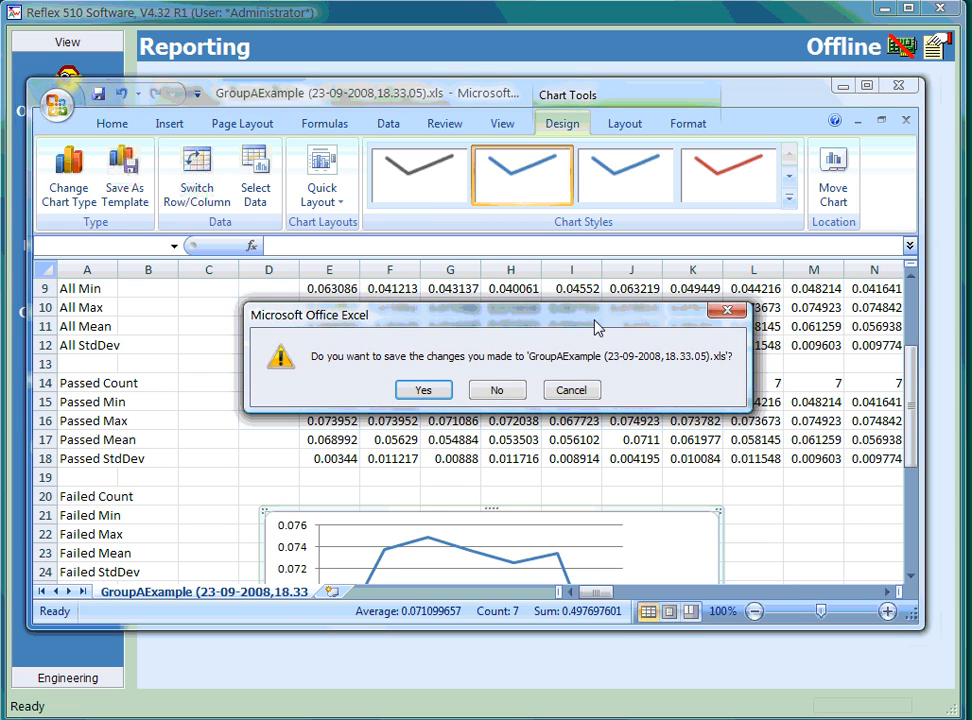
left_click(490, 396)
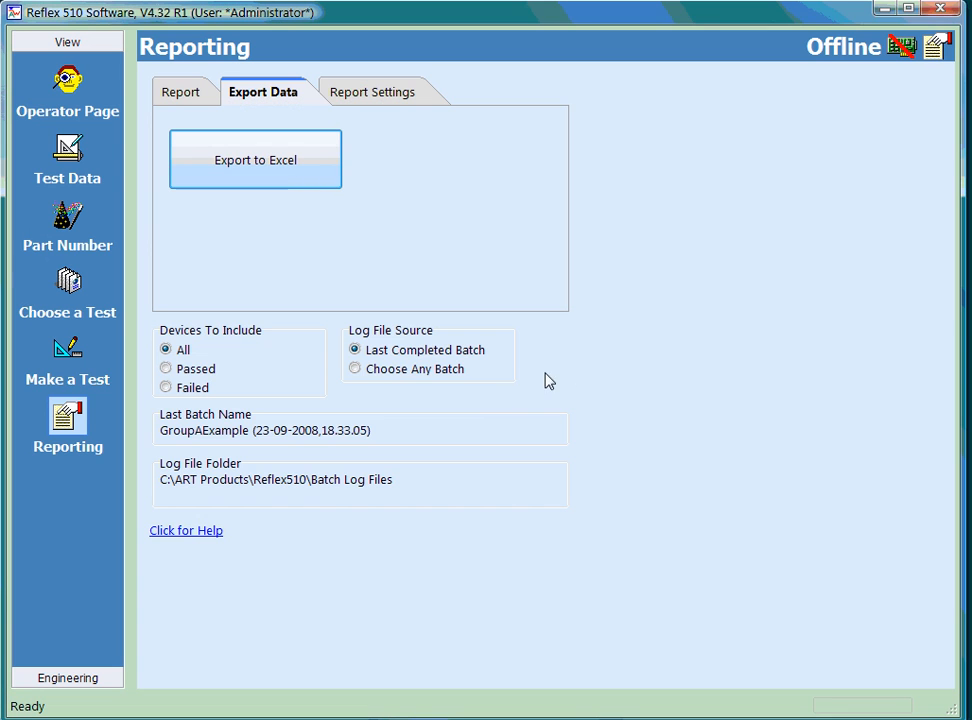
Step: Create a report of the last completed batch from the "Sample - Relay Device Full Detail" template, review it down to the device detail tables and close it
left_click(185, 97)
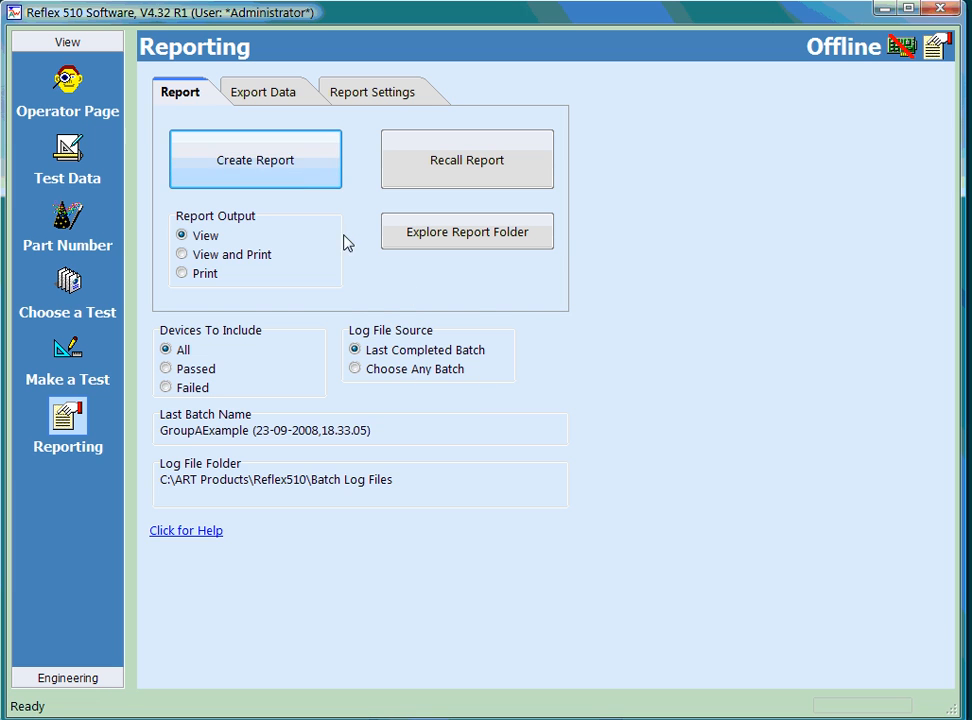
left_click(297, 168)
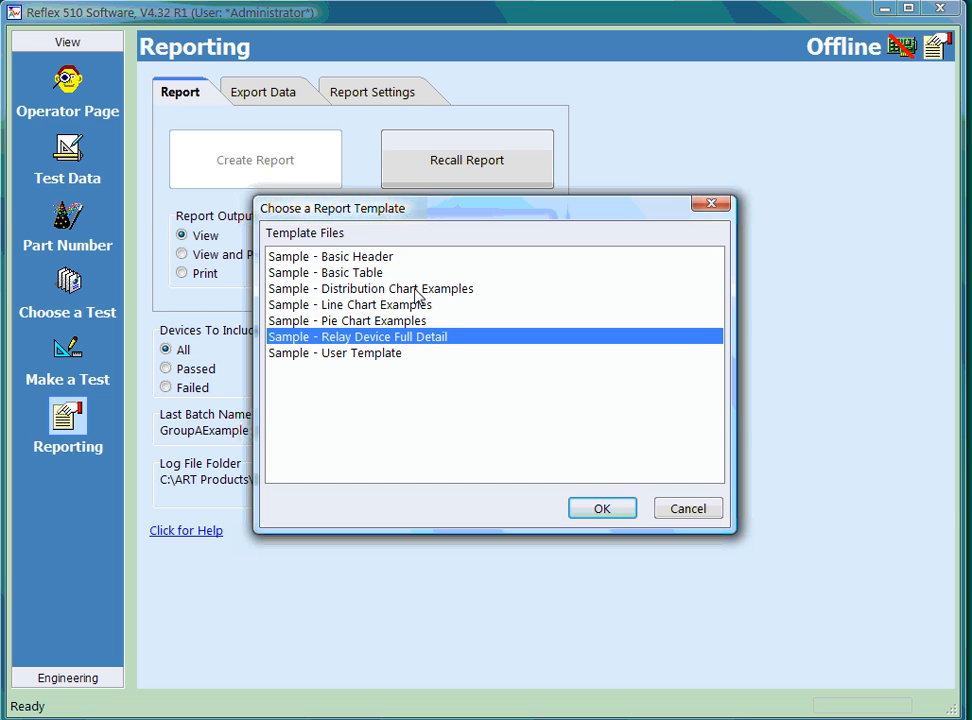
left_click(601, 509)
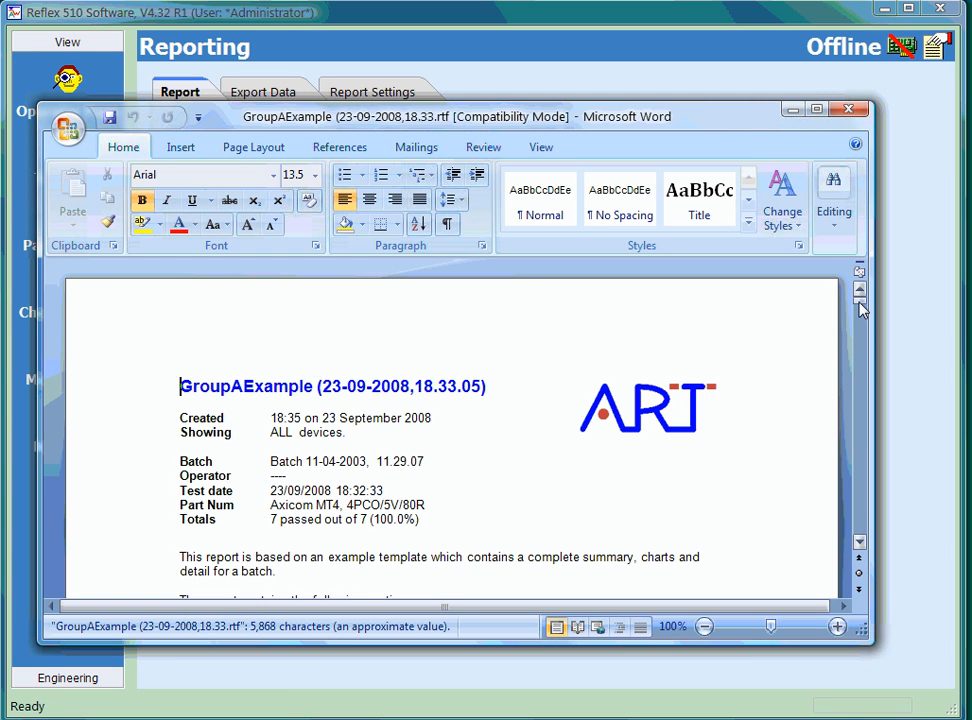
left_click_drag(860, 310, 864, 484)
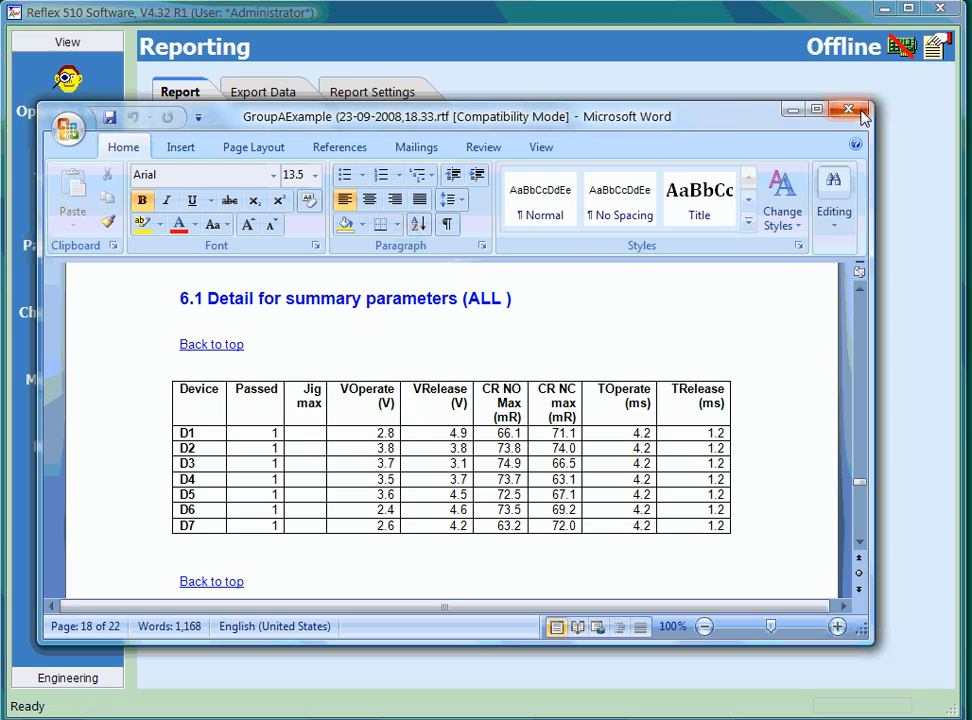
left_click(858, 117)
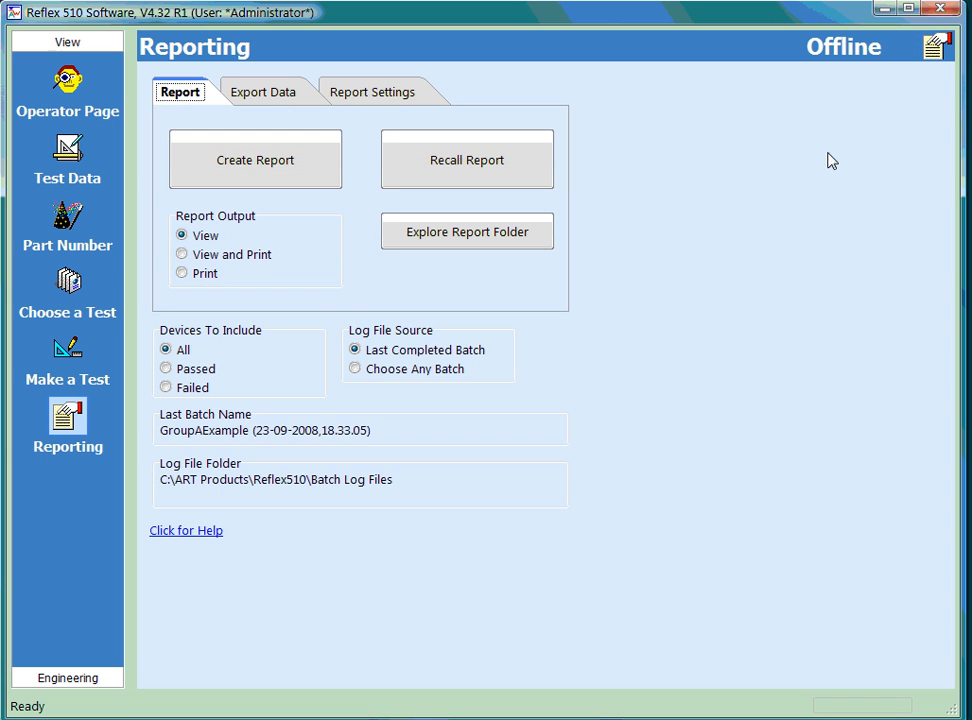